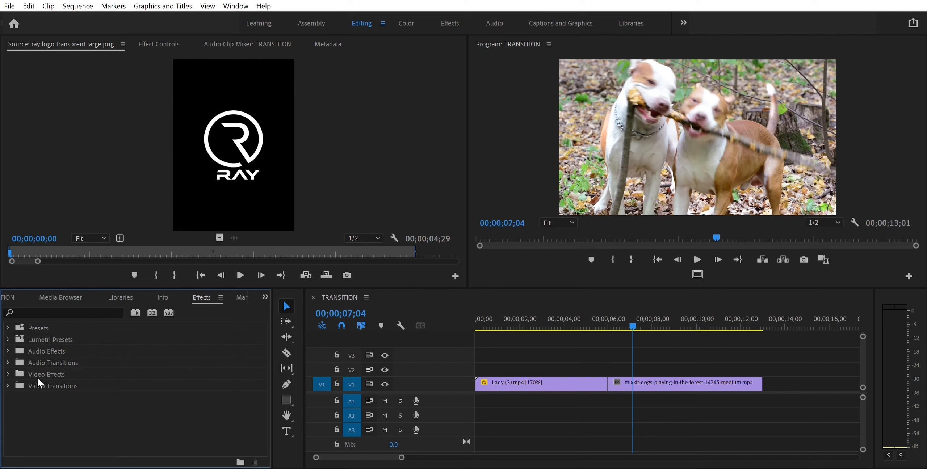
# - Try the Cube Spin transition on the cut between the lady and dogs clips, previewing it before removing it
pyautogui.click(8, 385)
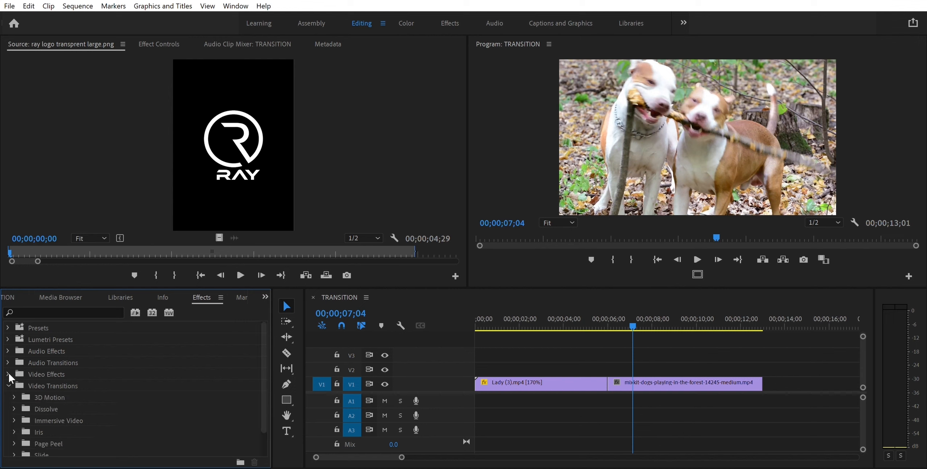
pyautogui.scroll(-2, 183, 381)
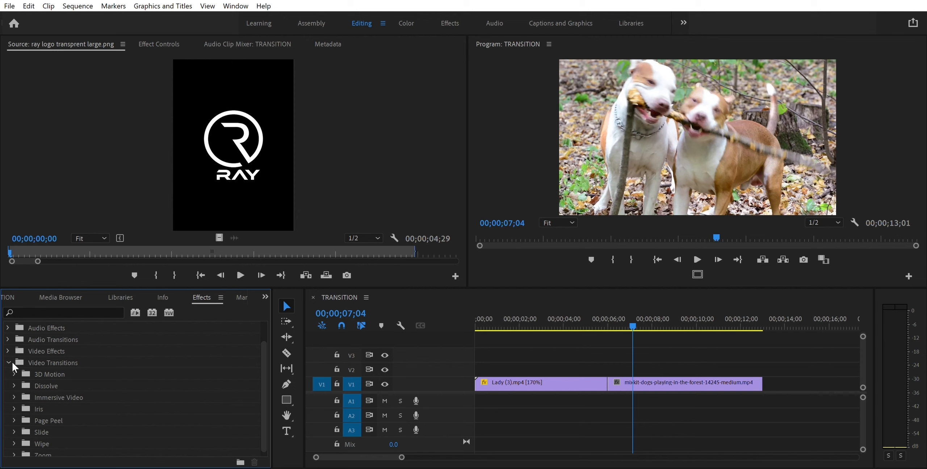
pyautogui.click(13, 368)
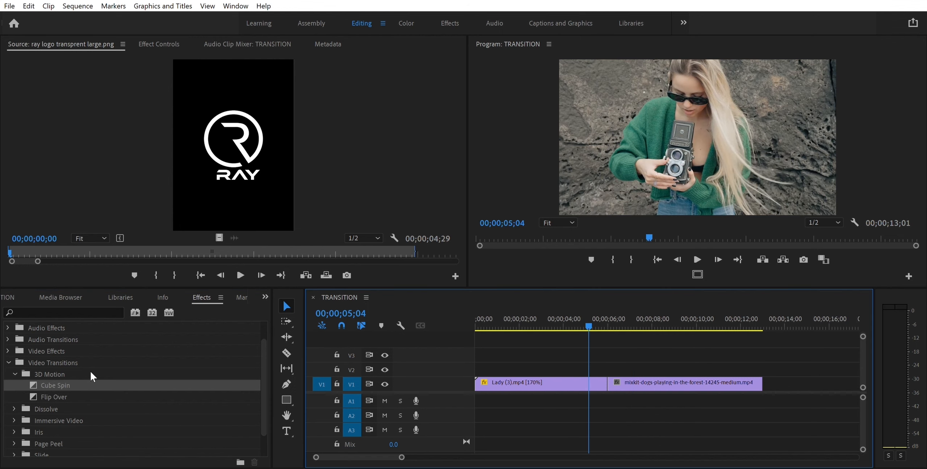
pyautogui.moveTo(92, 385); pyautogui.dragTo(610, 377)
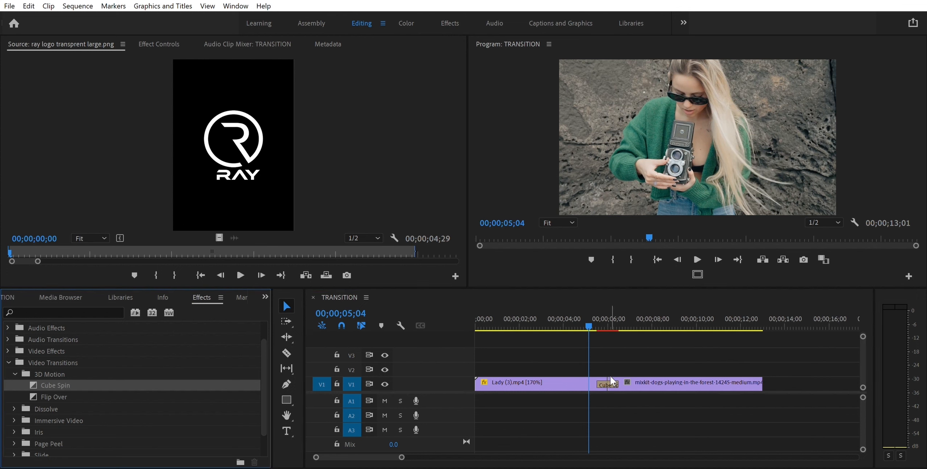
pyautogui.press('space')
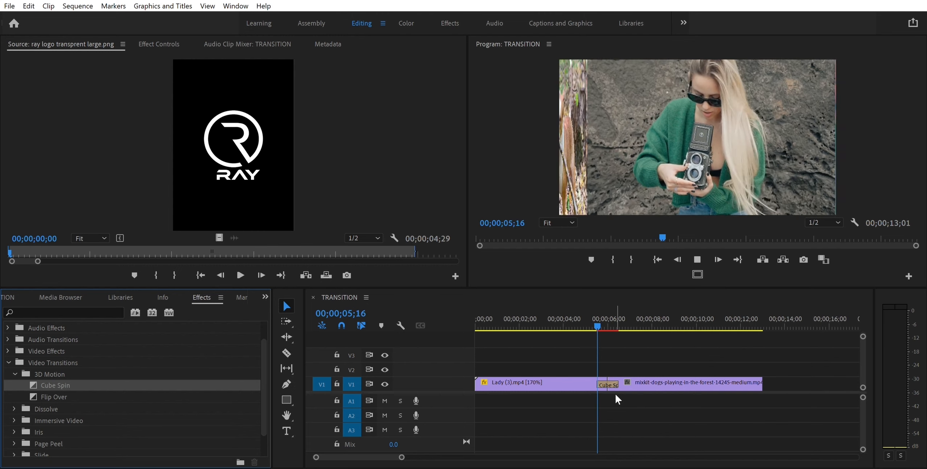
pyautogui.press('space')
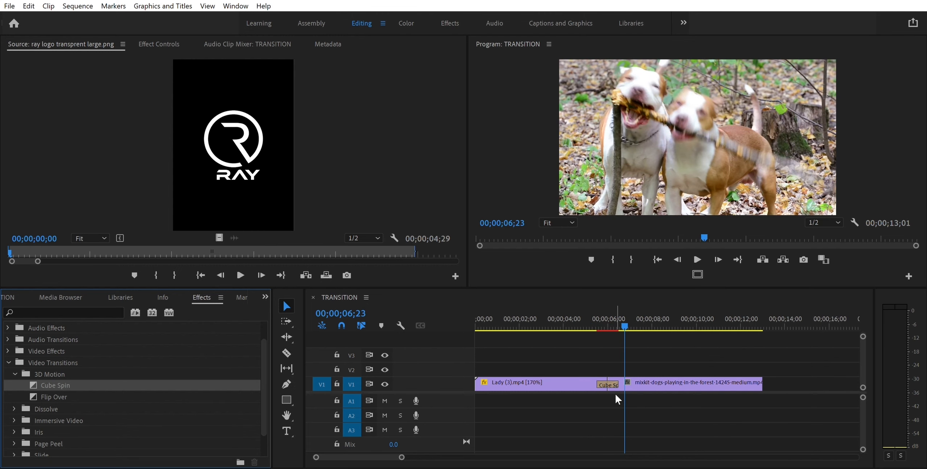
pyautogui.press('Delete')
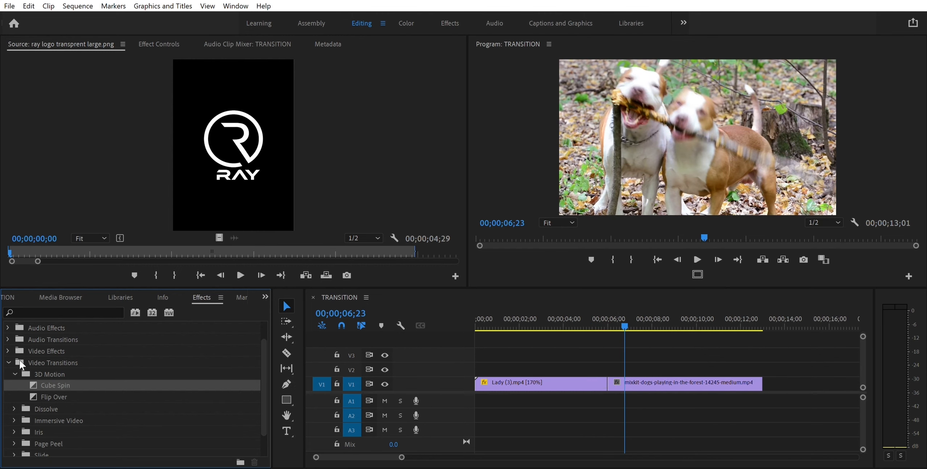
# - Try the Film Dissolve transition on the cut between the two clips, previewing it before undoing it
pyautogui.click(14, 372)
pyautogui.click(15, 385)
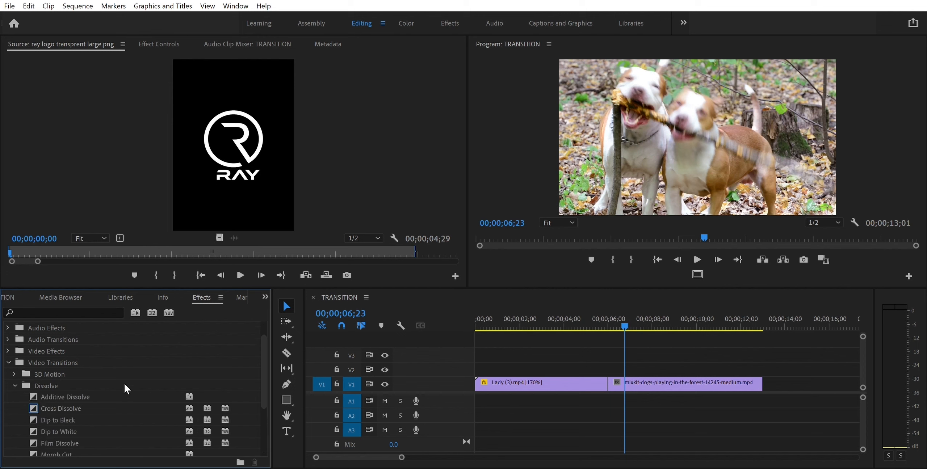
pyautogui.scroll(-1, 124, 388)
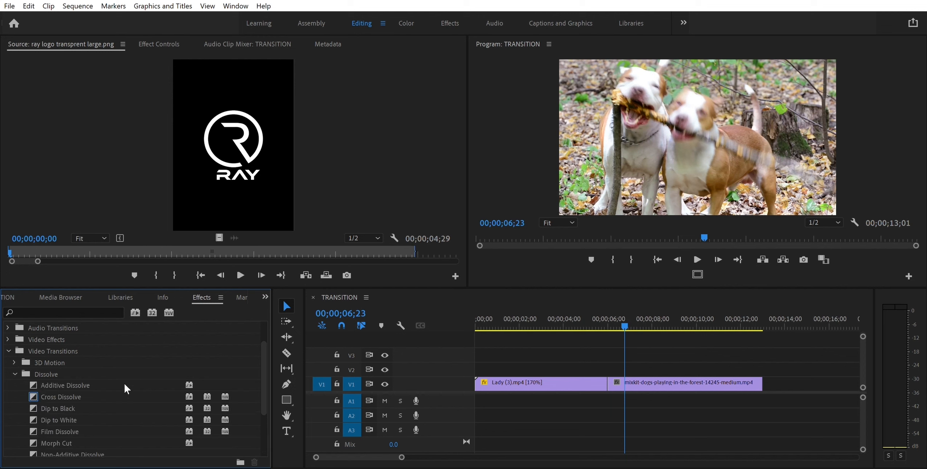
pyautogui.moveTo(58, 432); pyautogui.dragTo(608, 384)
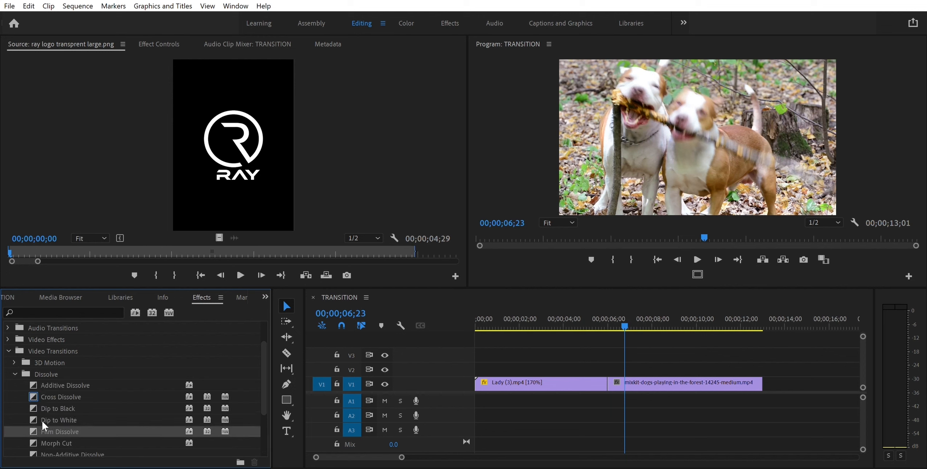
pyautogui.click(589, 322)
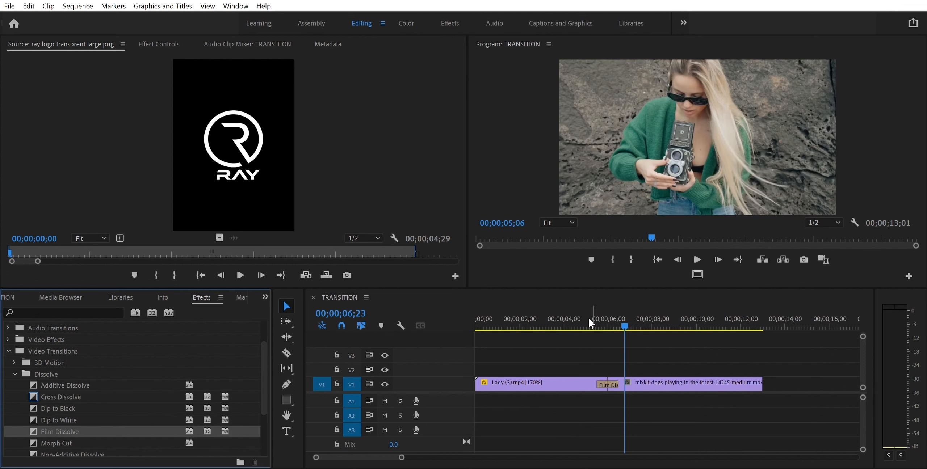
pyautogui.press('space')
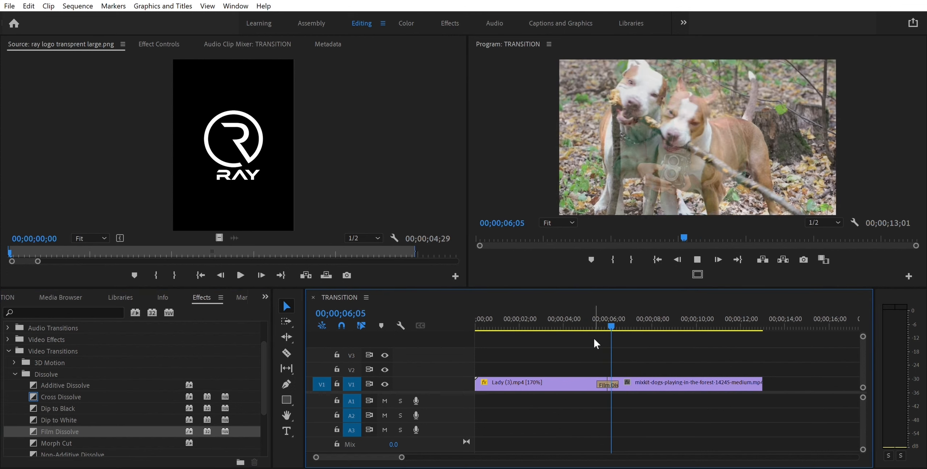
pyautogui.press('space')
pyautogui.hotkey('ctrl', 'z')
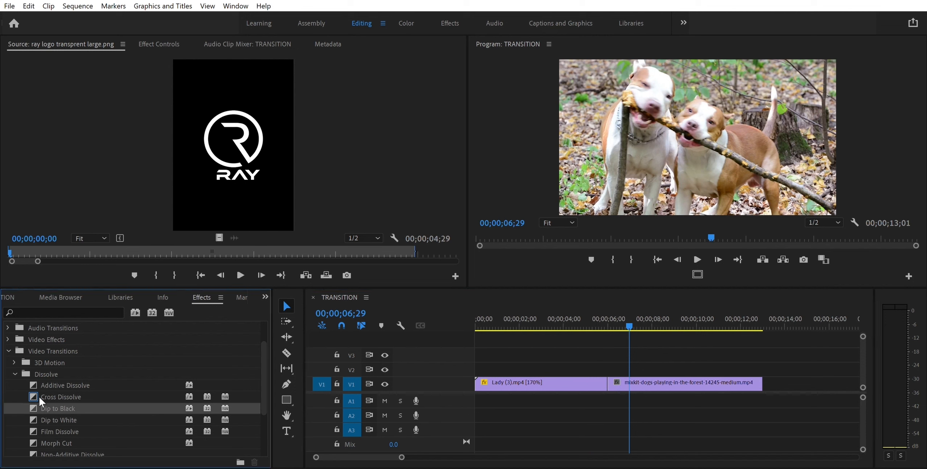
# - Try the Dip to Black transition on the cut between the two clips, previewing it before undoing it
pyautogui.moveTo(39, 406); pyautogui.dragTo(608, 383)
pyautogui.click(587, 316)
pyautogui.press('space')
pyautogui.press('space')
pyautogui.hotkey('ctrl', 'z')
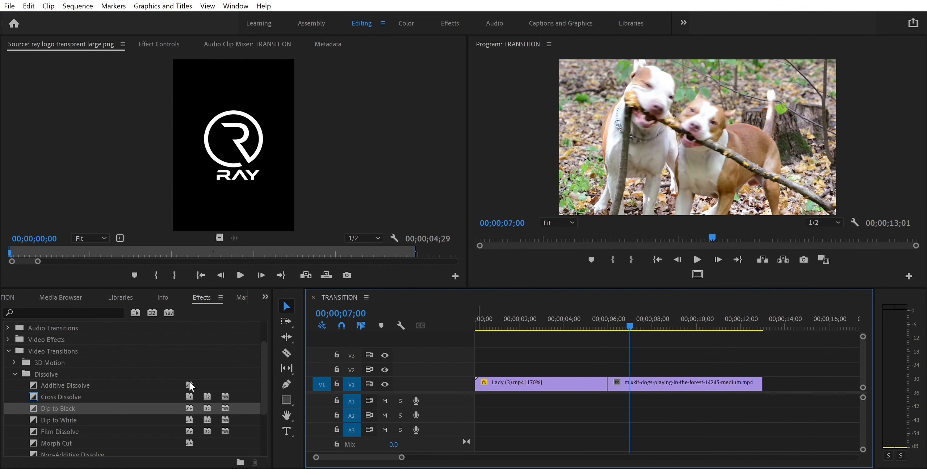
# - Try the VR Chroma Leaks transition from Immersive Video on the cut, previewing it before undoing it
pyautogui.click(15, 374)
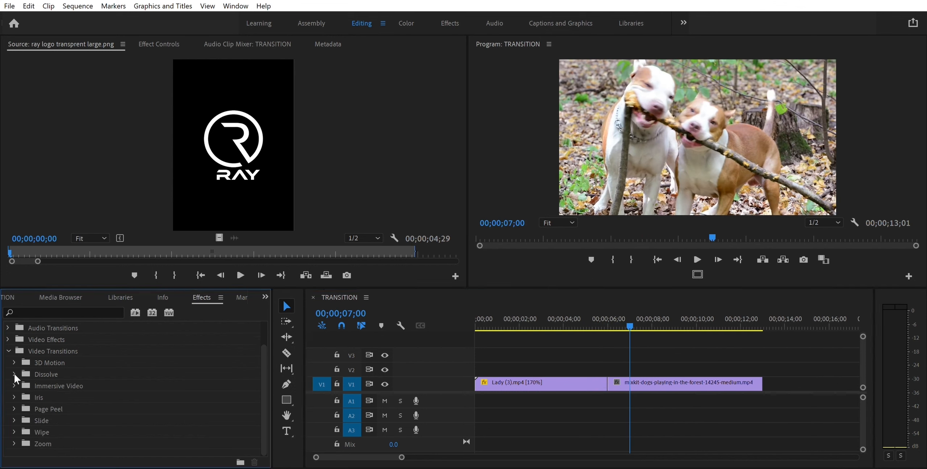
pyautogui.click(14, 386)
pyautogui.moveTo(72, 395); pyautogui.dragTo(611, 391)
pyautogui.click(591, 312)
pyautogui.press('space')
pyautogui.press('space')
pyautogui.hotkey('ctrl', 'z')
# - Try the VR Gradient Wipe transition on the cut between the two clips, previewing it before undoing it
pyautogui.moveTo(58, 408); pyautogui.dragTo(607, 385)
pyautogui.click(594, 323)
pyautogui.press('space')
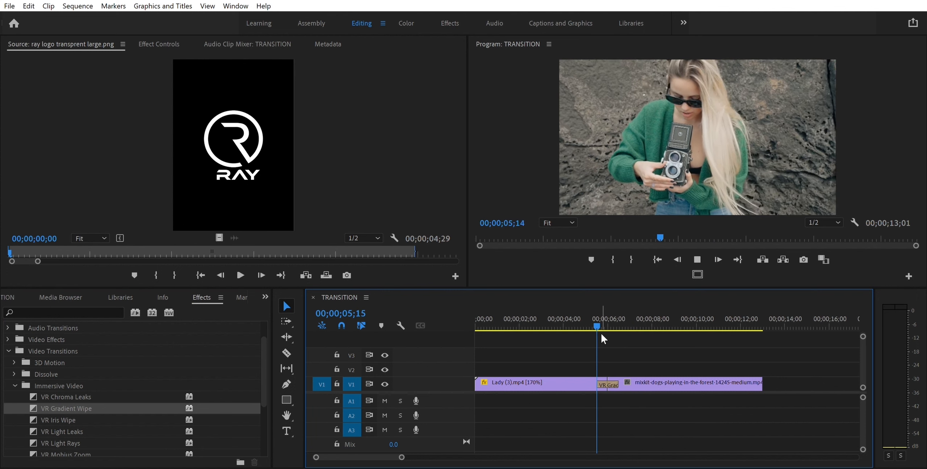
pyautogui.hotkey('ctrl', 'z')
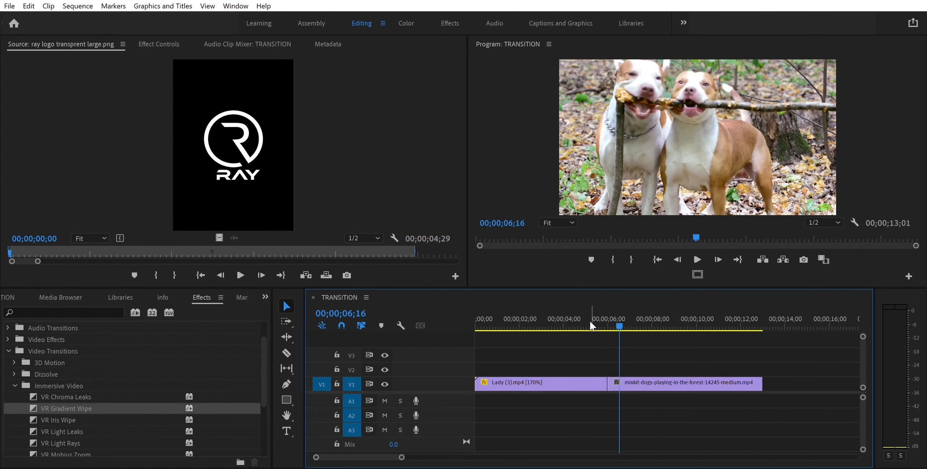
# - Apply and preview the VR Light Leaks transition on the cut between the two clips, and show its settings in Effect Controls
pyautogui.moveTo(69, 420); pyautogui.dragTo(614, 384)
pyautogui.click(571, 315)
pyautogui.press('space')
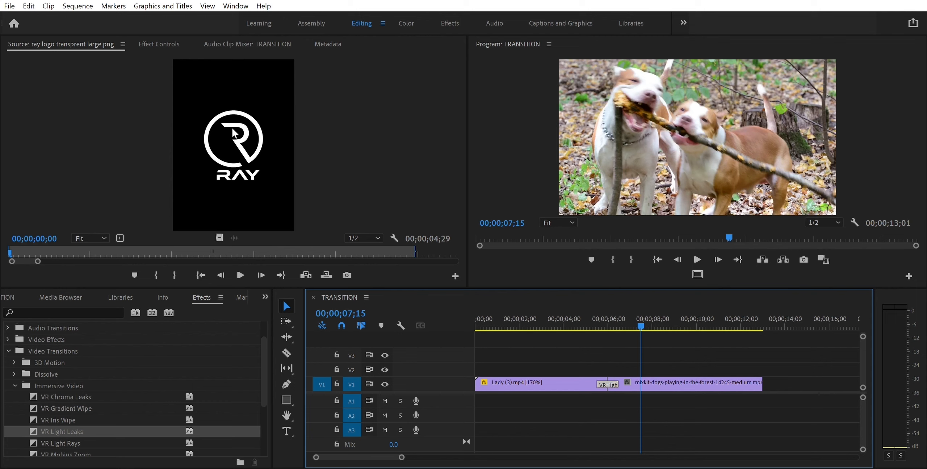
pyautogui.click(156, 33)
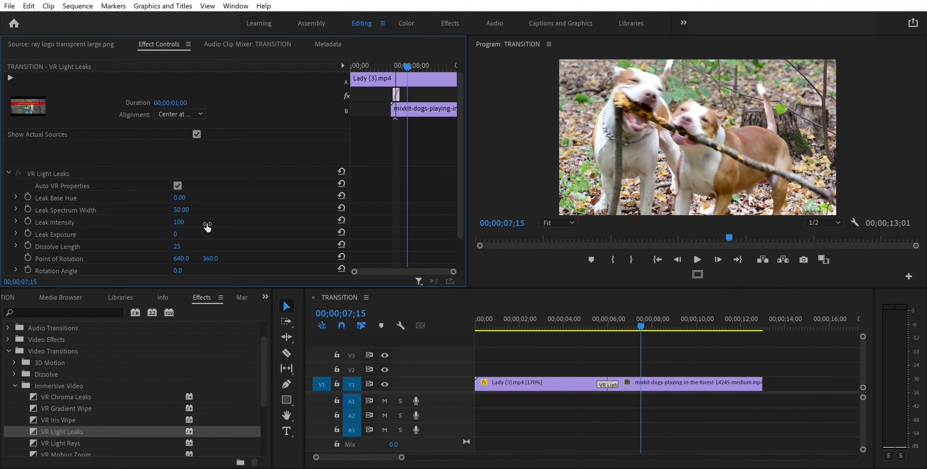
# - Shorten the VR Light Leaks transition on the timeline to about 14 frames and preview it
pyautogui.click(621, 379)
pyautogui.moveTo(621, 378)
pyautogui.mouseDown()
pyautogui.moveTo(641, 378)
pyautogui.moveTo(614, 379)
pyautogui.mouseUp()
pyautogui.click(626, 321)
pyautogui.moveTo(402, 457); pyautogui.dragTo(382, 444)
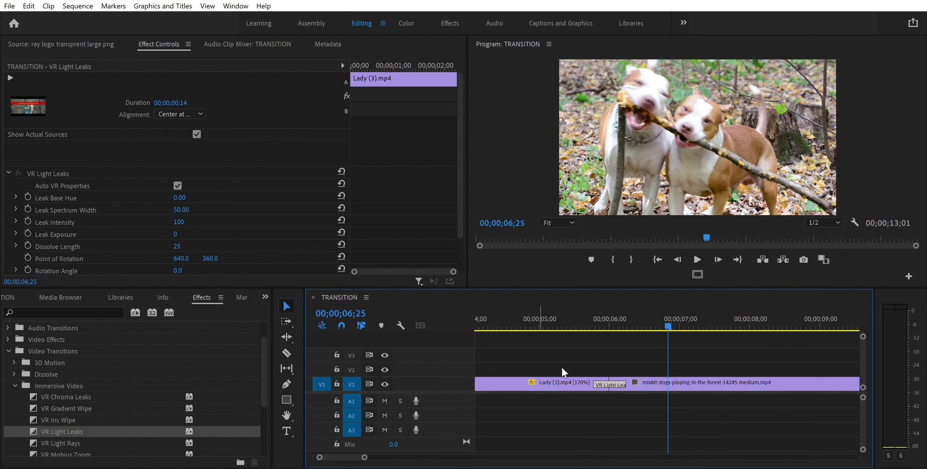
pyautogui.moveTo(597, 313); pyautogui.dragTo(573, 322)
pyautogui.press('space')
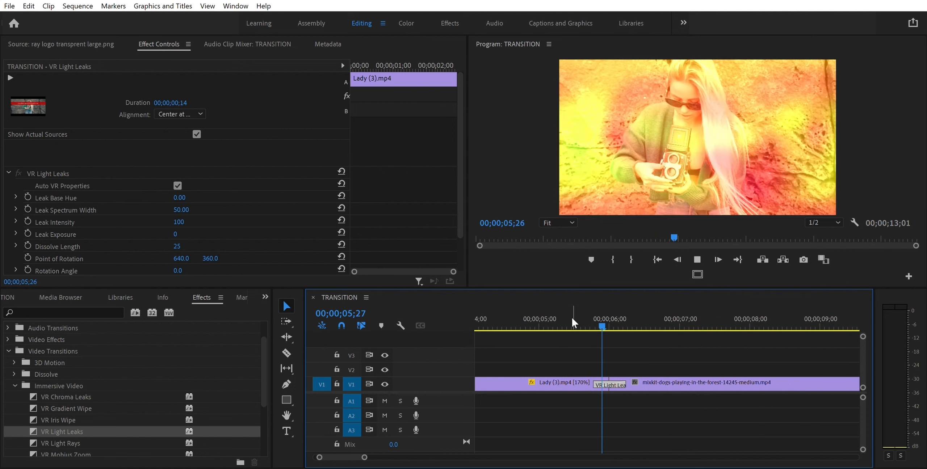
pyautogui.press('space')
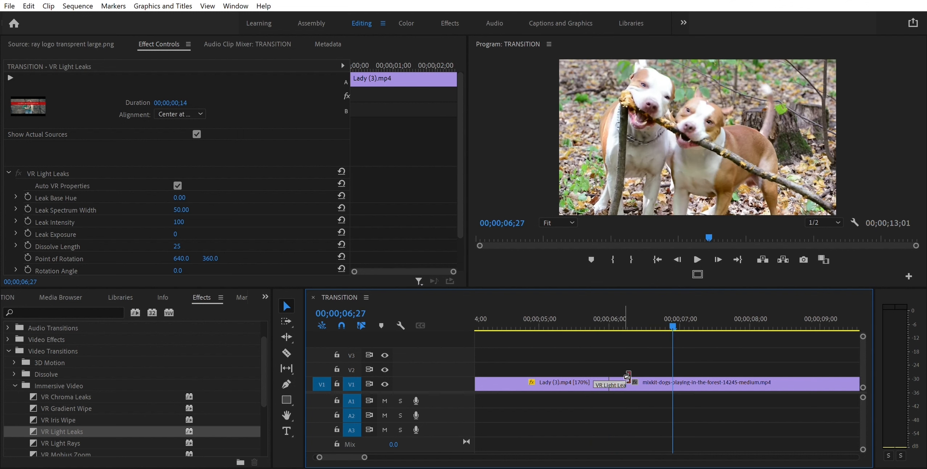
# - Lengthen the VR Light Leaks transition on the timeline to a duration of about 00;00;01;08 and preview it
pyautogui.moveTo(625, 382); pyautogui.dragTo(686, 377)
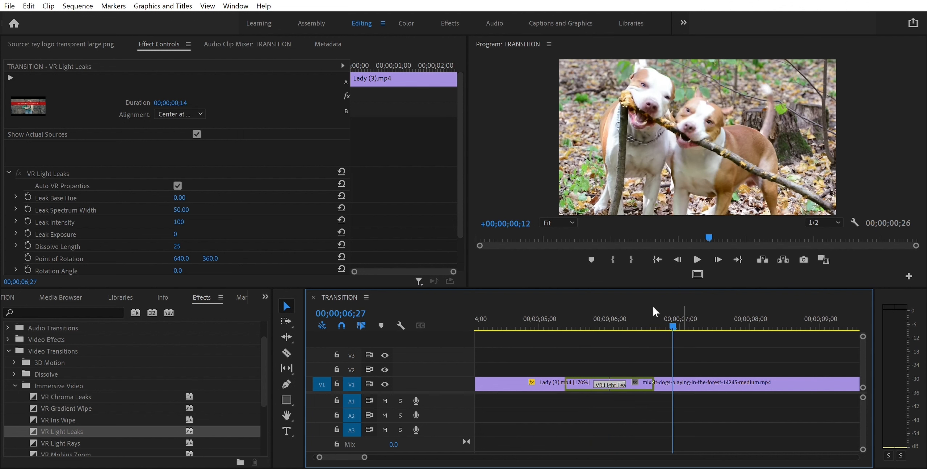
pyautogui.click(552, 324)
pyautogui.press('space')
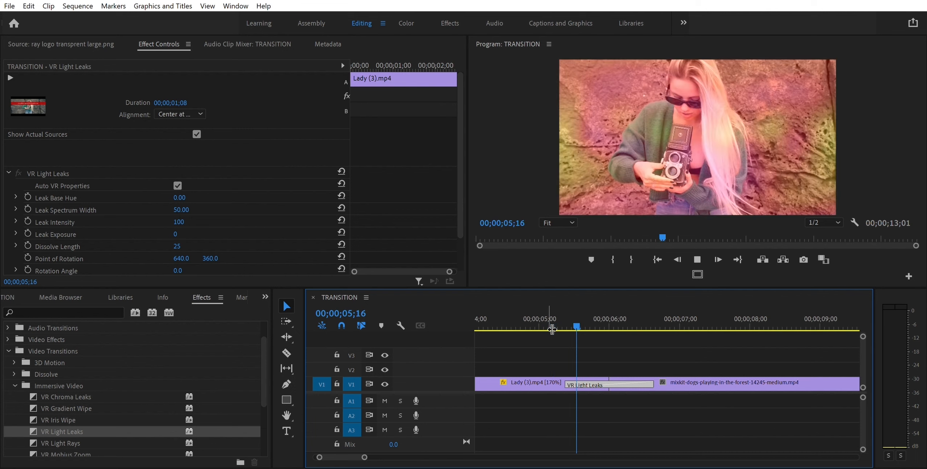
pyautogui.press('space')
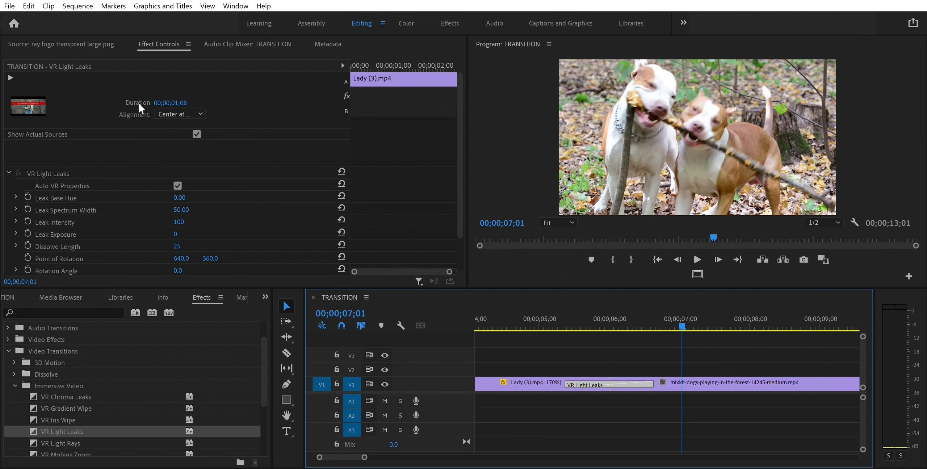
# - Set the VR Light Leaks transition's alignment to Start at Cut and play back the result
pyautogui.click(172, 103)
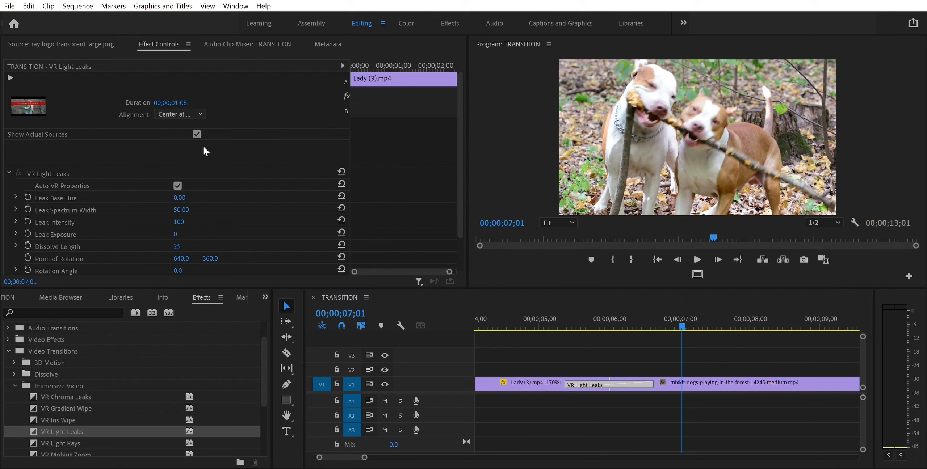
pyautogui.click(183, 128)
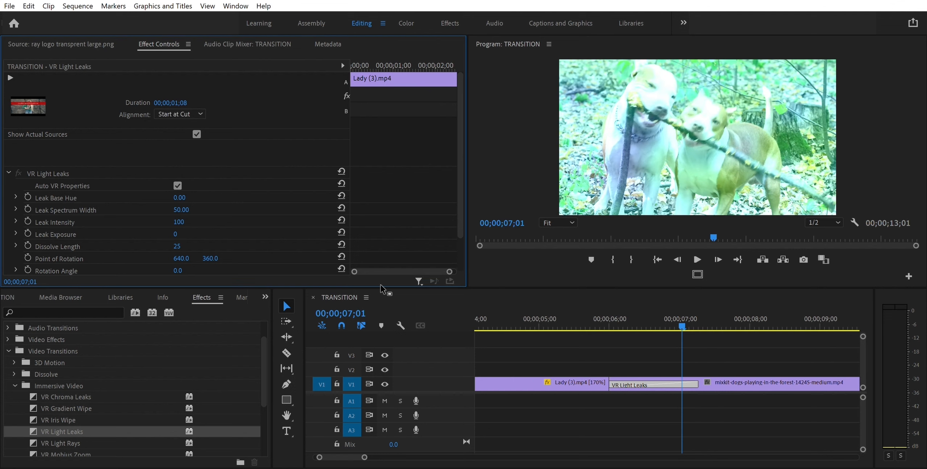
pyautogui.click(535, 319)
pyautogui.press('space')
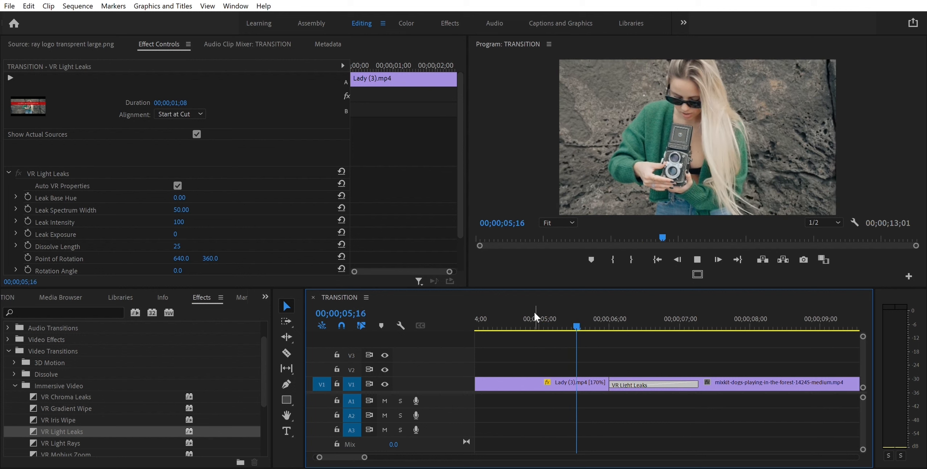
pyautogui.press('space')
# - Set the VR Light Leaks transition's alignment to End at Cut and play back the result
pyautogui.click(193, 103)
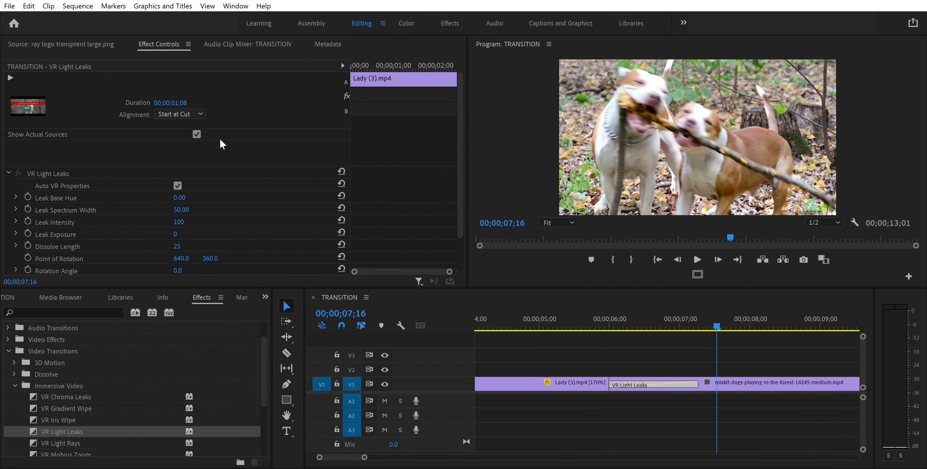
pyautogui.click(197, 142)
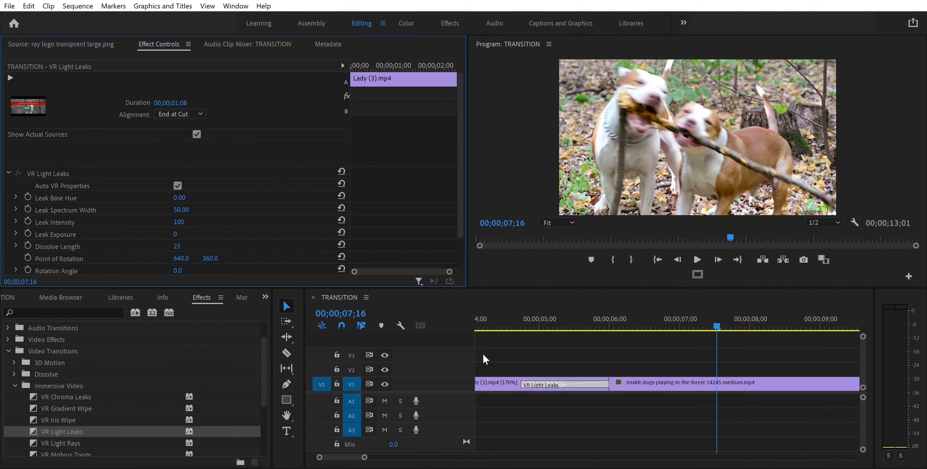
pyautogui.click(478, 318)
pyautogui.press('space')
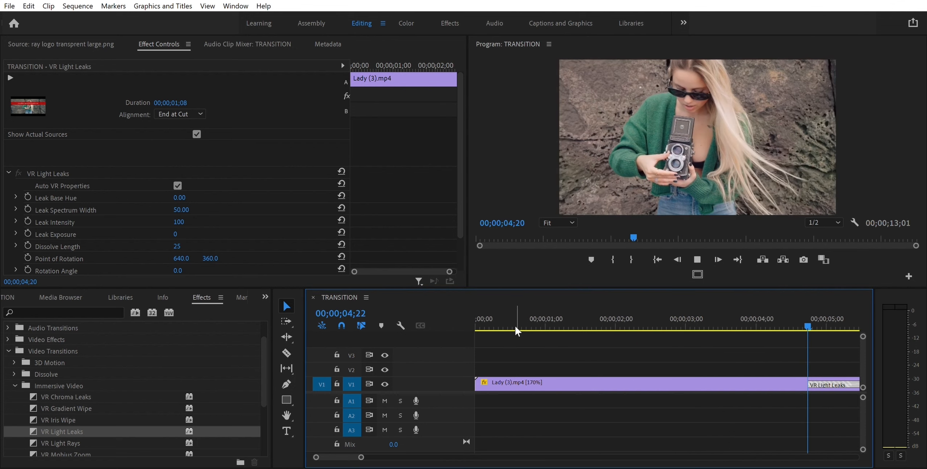
pyautogui.press('space')
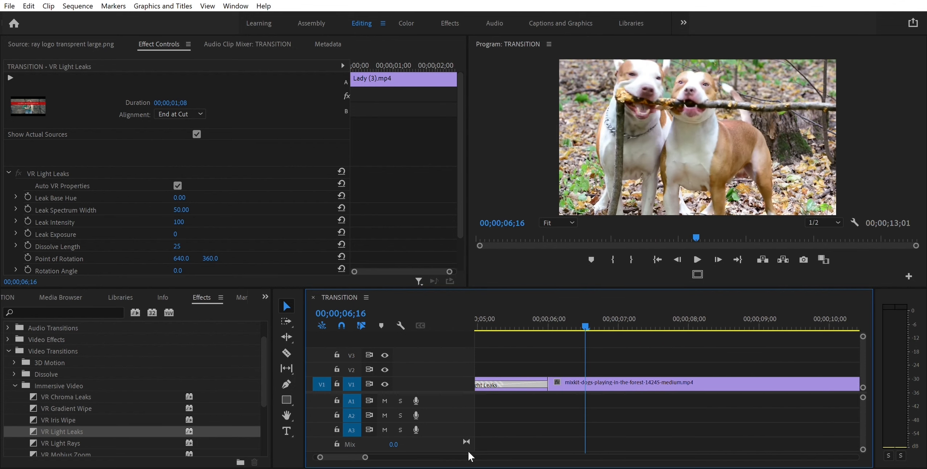
# - Set the VR Light Leaks transition's alignment to Center at Cut and play back the result
pyautogui.moveTo(365, 457); pyautogui.dragTo(387, 457)
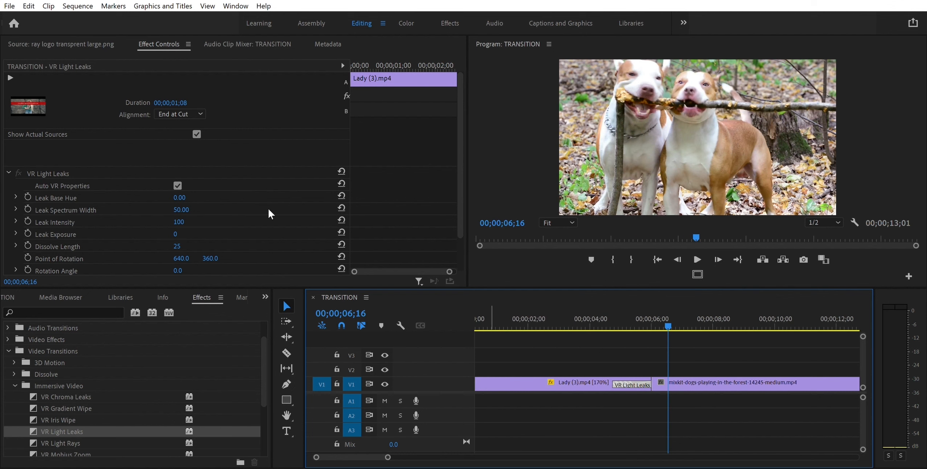
pyautogui.click(194, 118)
pyautogui.click(194, 116)
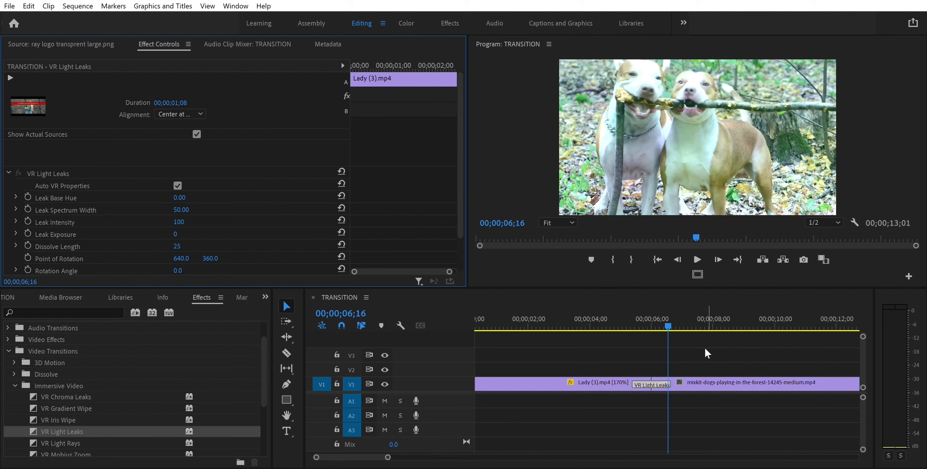
pyautogui.click(620, 314)
pyautogui.press('space')
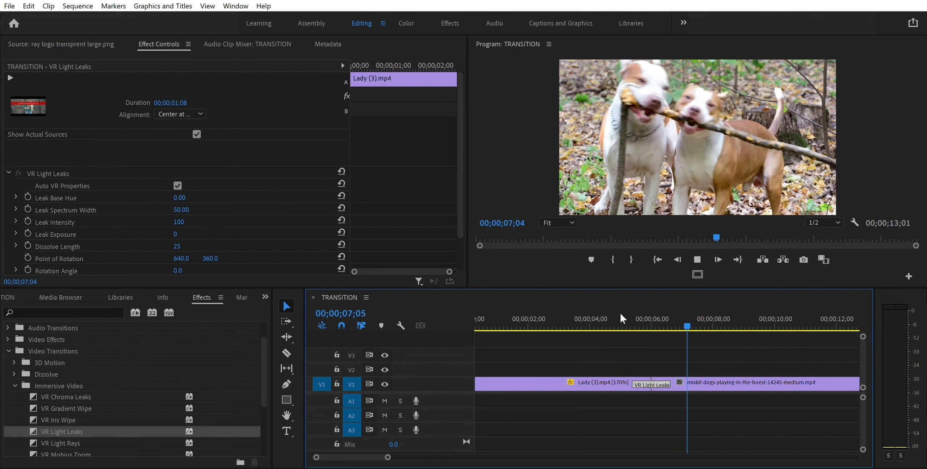
pyautogui.press('space')
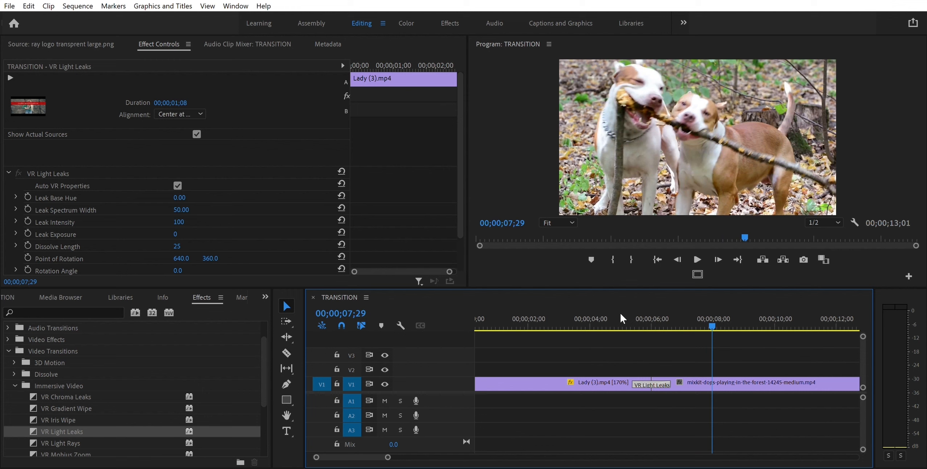